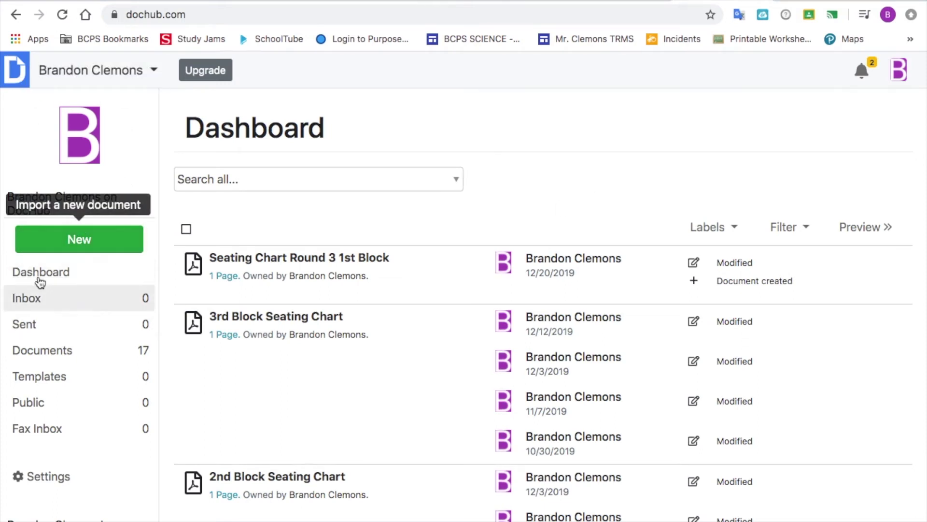
# - Start a new document from Google Drive and pick The Cold War Textbook Questions in 7th Grade Social Studies > UNIT 5 > The Cold War
pyautogui.click(90, 248)
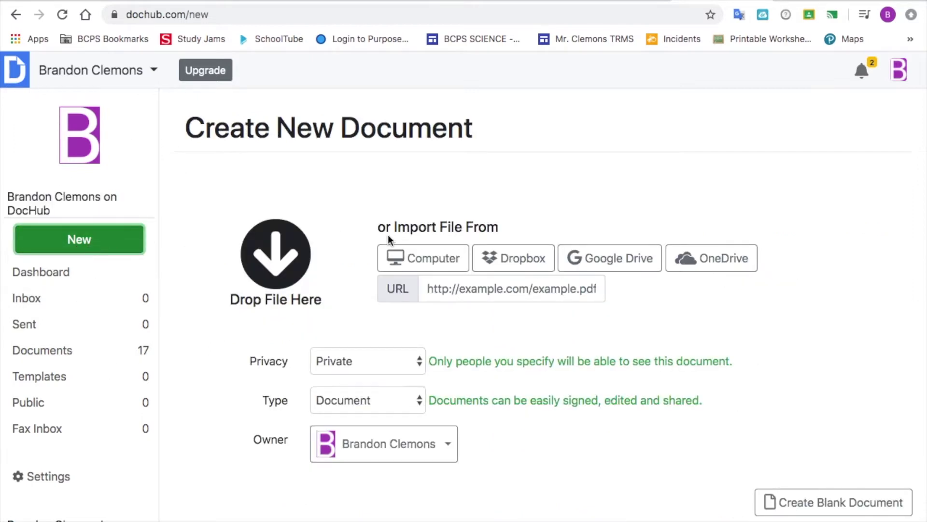
pyautogui.click(594, 262)
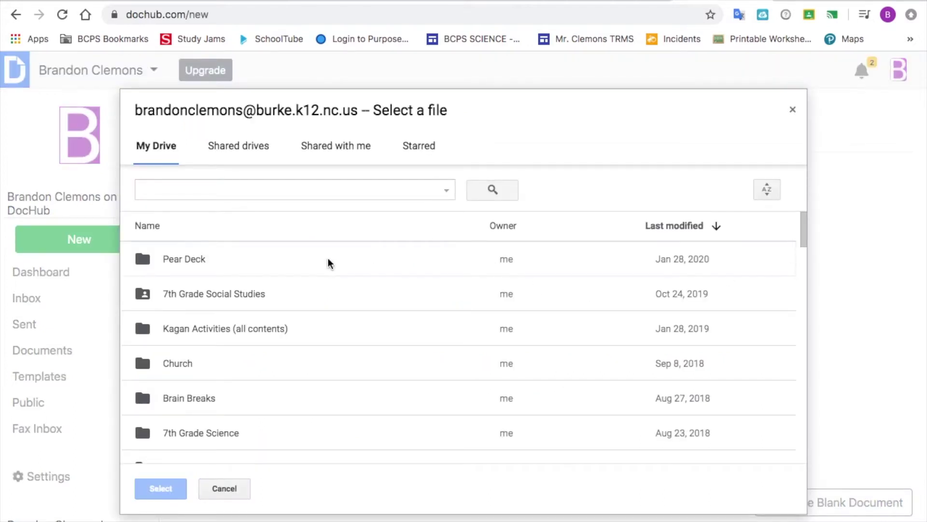
pyautogui.doubleClick(242, 294)
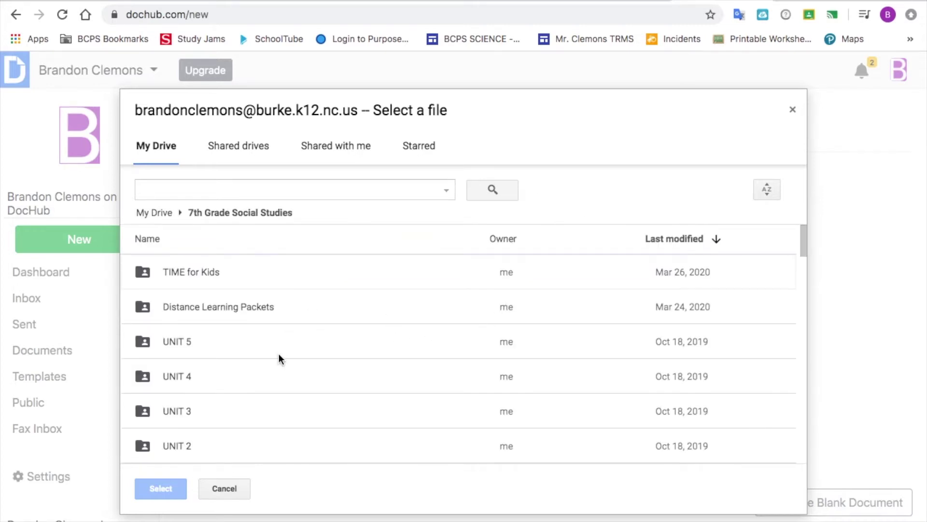
pyautogui.doubleClick(240, 340)
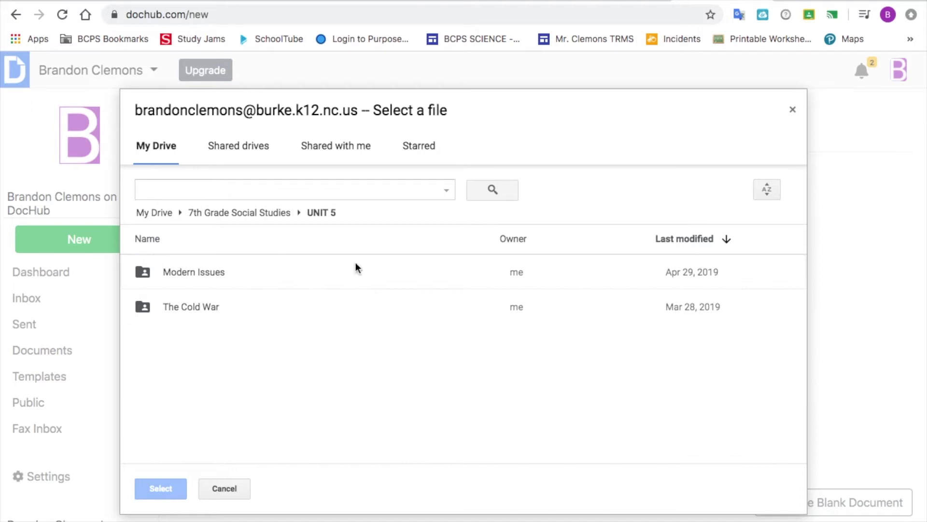
pyautogui.doubleClick(317, 307)
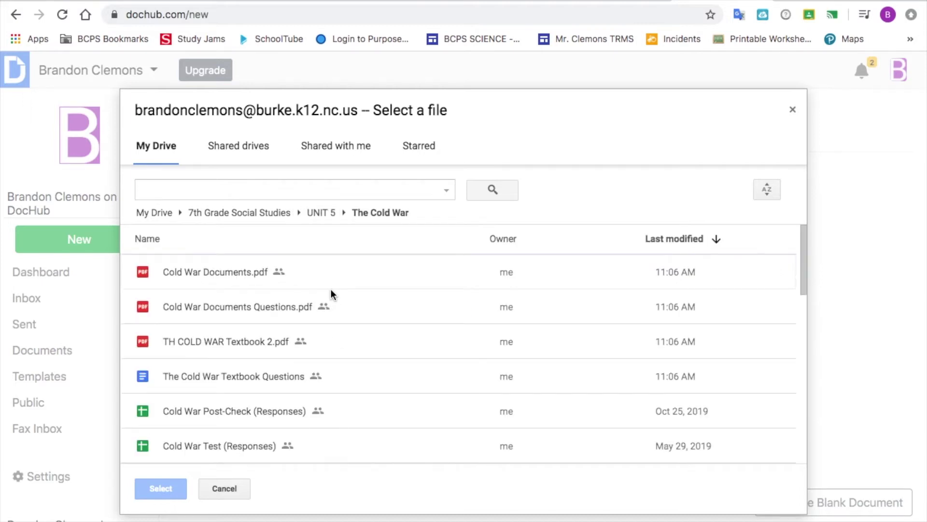
pyautogui.click(279, 375)
# - Import The Cold War Textbook Questions and scroll through its directions and 18 questions
pyautogui.click(165, 485)
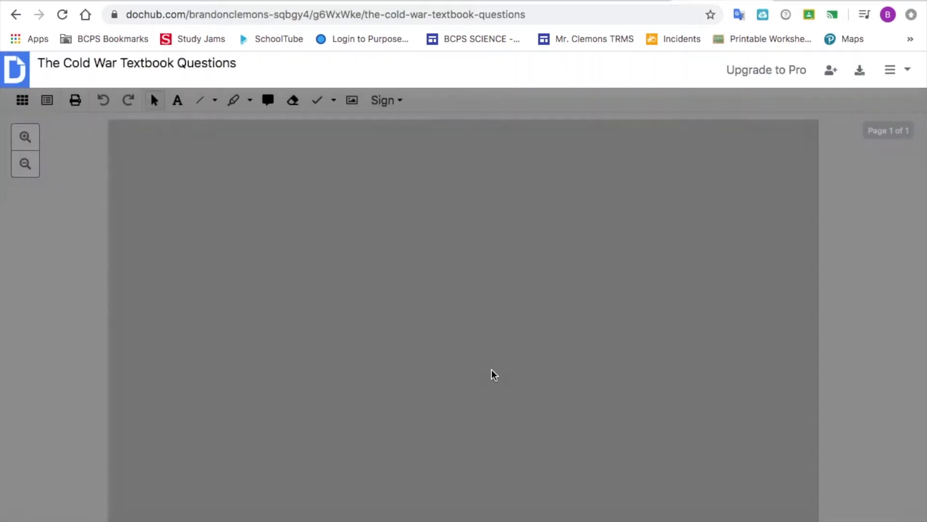
pyautogui.scroll(-10, 459, 256)
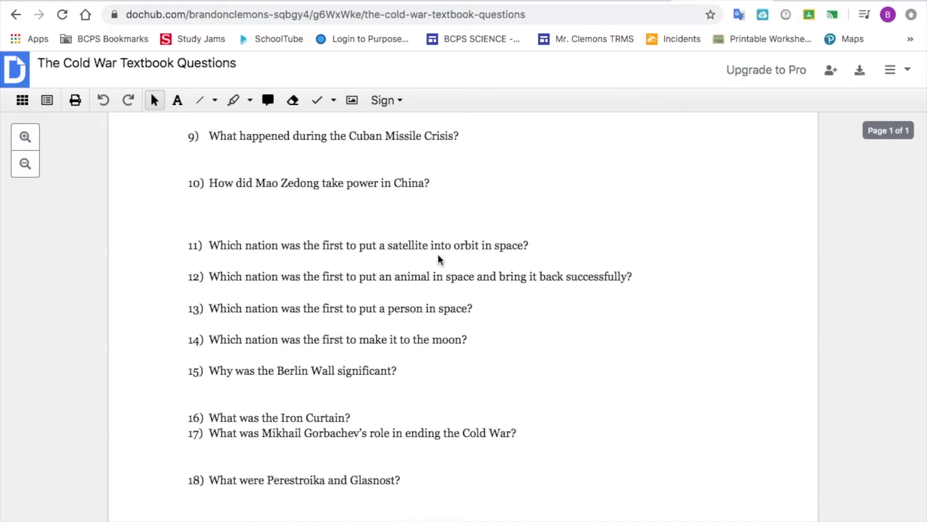
pyautogui.scroll(10, 438, 256)
pyautogui.scroll(-10, 363, 193)
pyautogui.scroll(9, 363, 195)
pyautogui.scroll(1, 364, 198)
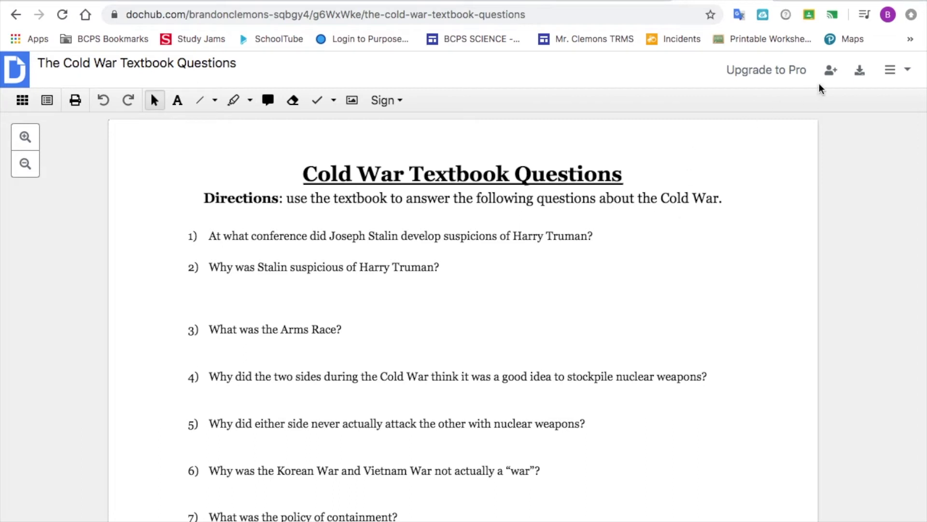
# - Queue the 7-page TH COLD WAR Textbook 2.pdf from Google Drive for merging after the last page
pyautogui.click(907, 73)
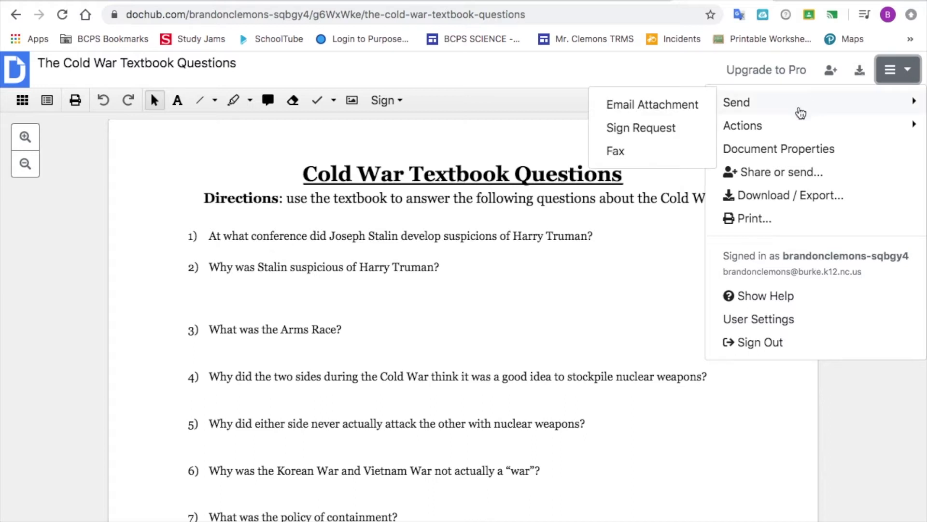
pyautogui.moveTo(744, 126)
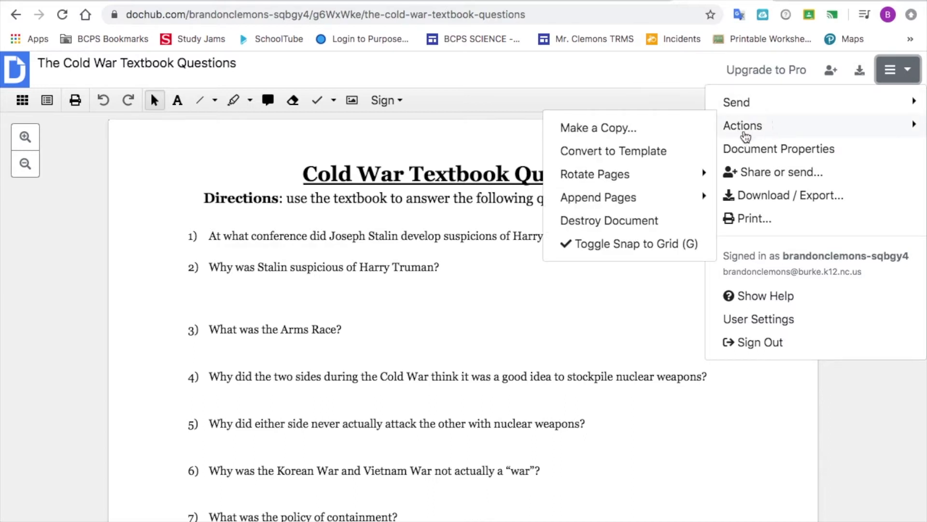
pyautogui.moveTo(611, 194)
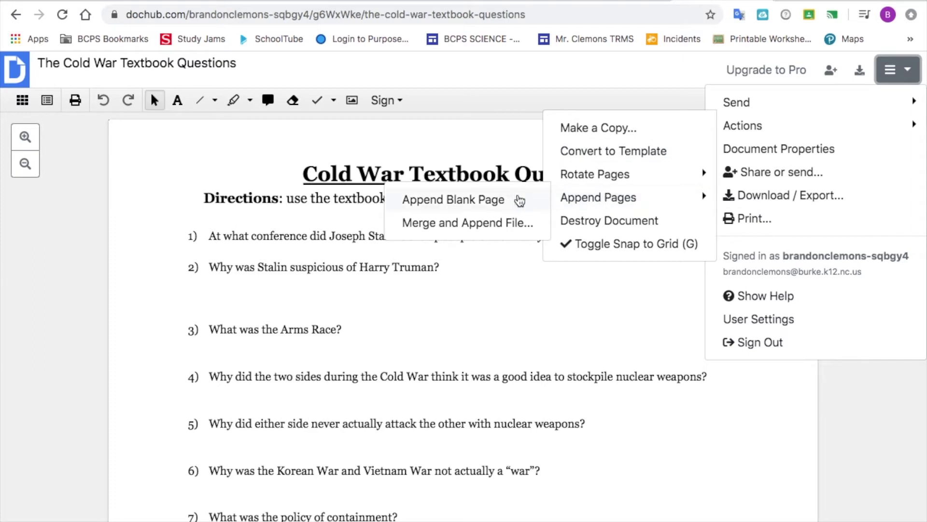
pyautogui.click(460, 224)
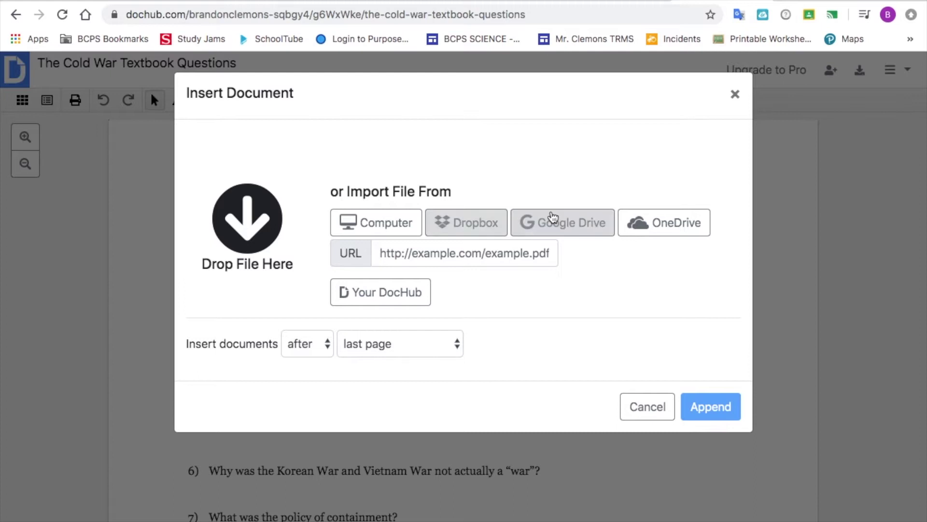
pyautogui.click(570, 220)
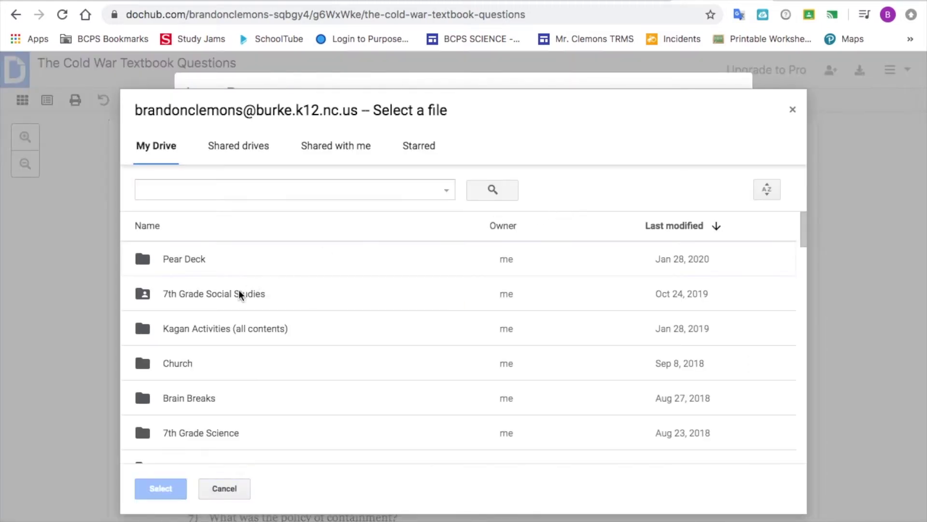
pyautogui.doubleClick(239, 290)
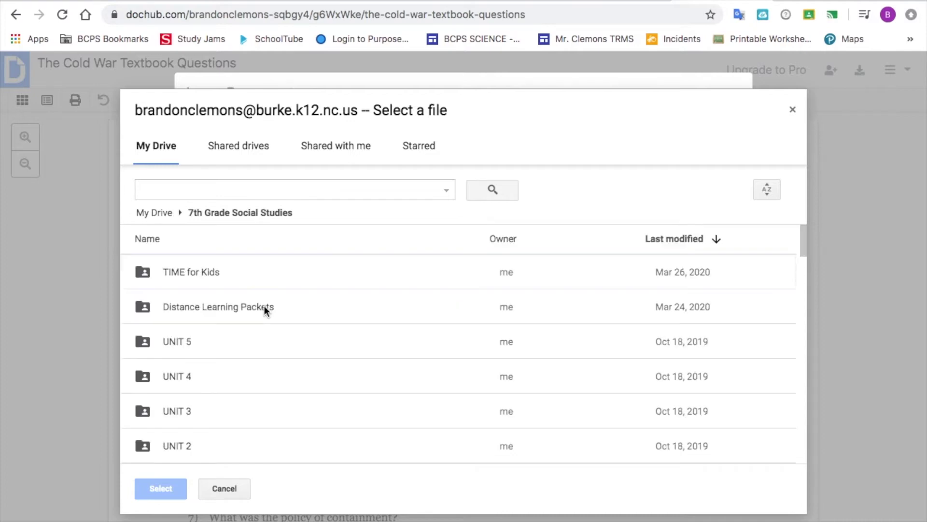
pyautogui.doubleClick(201, 331)
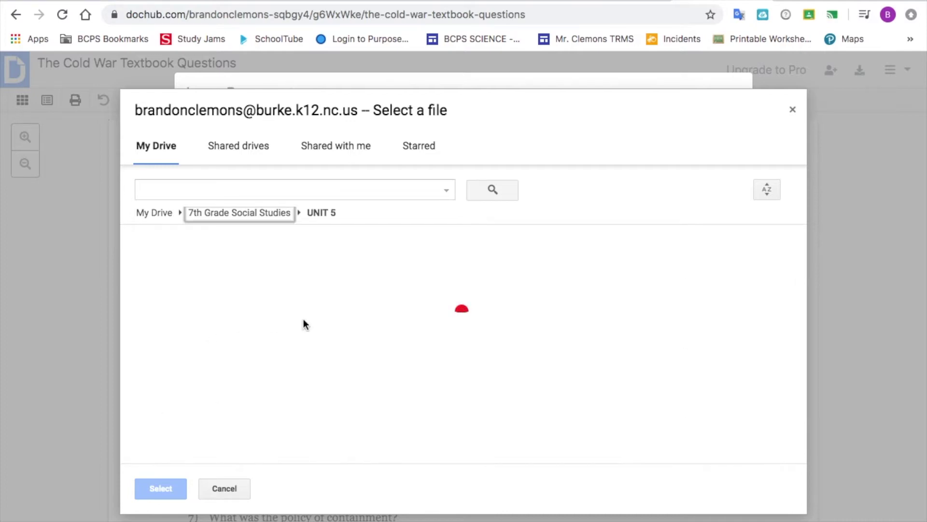
pyautogui.doubleClick(248, 313)
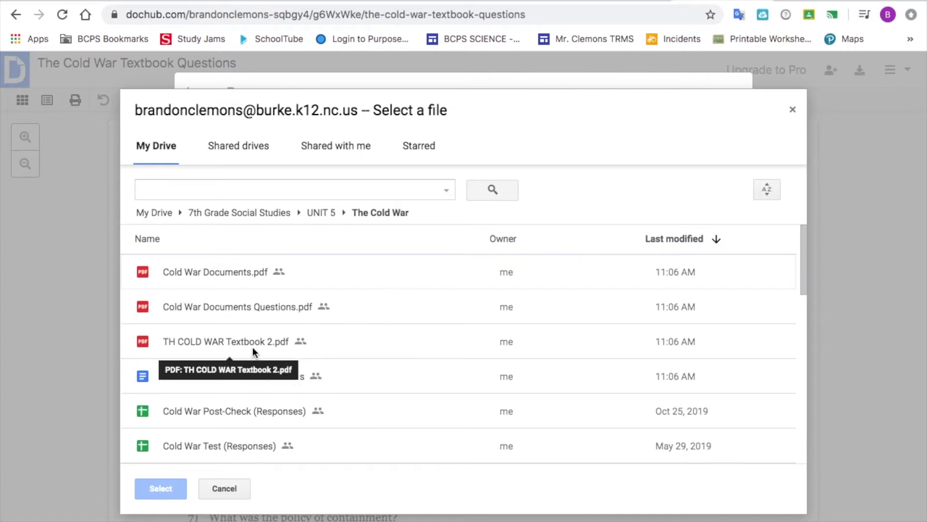
pyautogui.click(237, 343)
pyautogui.click(158, 487)
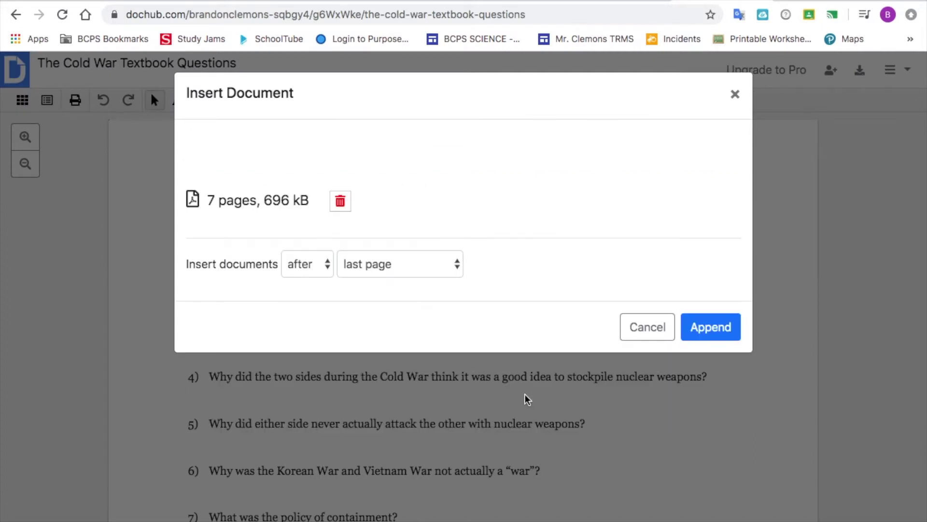
pyautogui.click(707, 327)
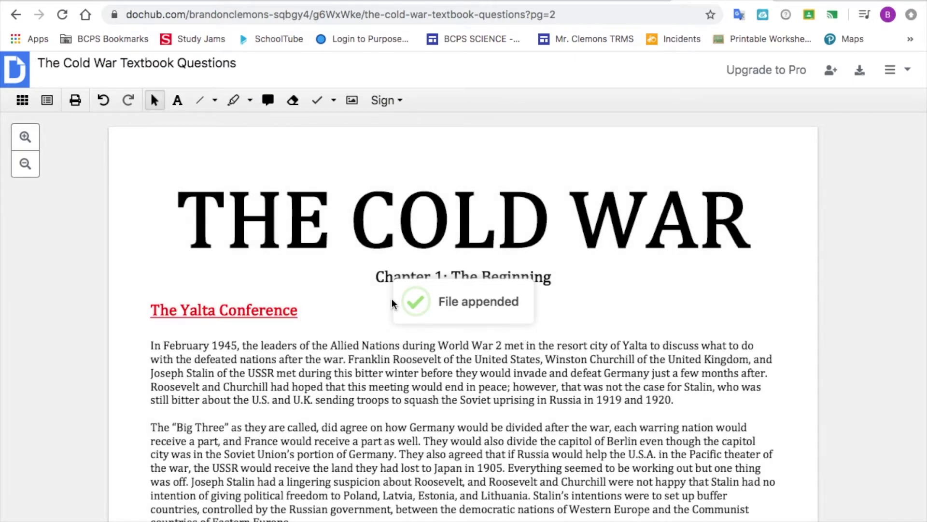
pyautogui.scroll(-10, 392, 299)
pyautogui.scroll(15, 392, 298)
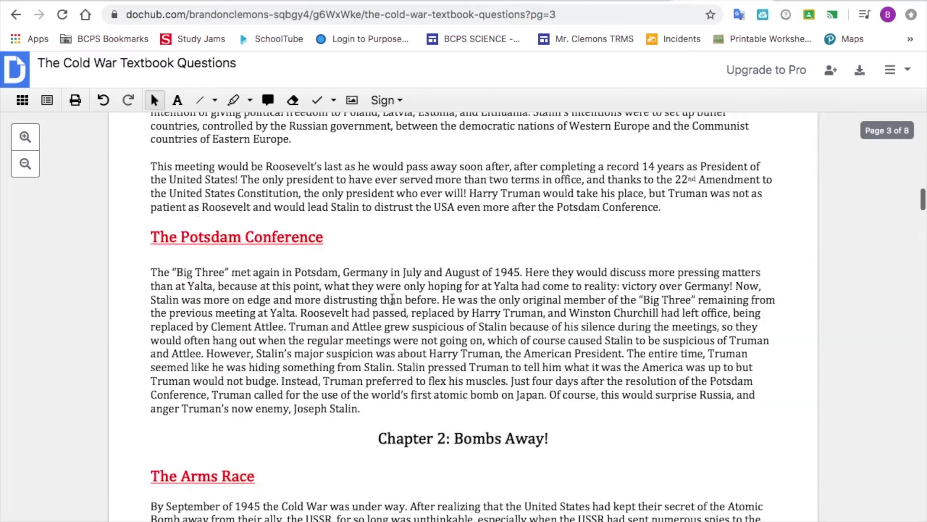
pyautogui.scroll(-8, 392, 302)
pyautogui.scroll(-10, 392, 302)
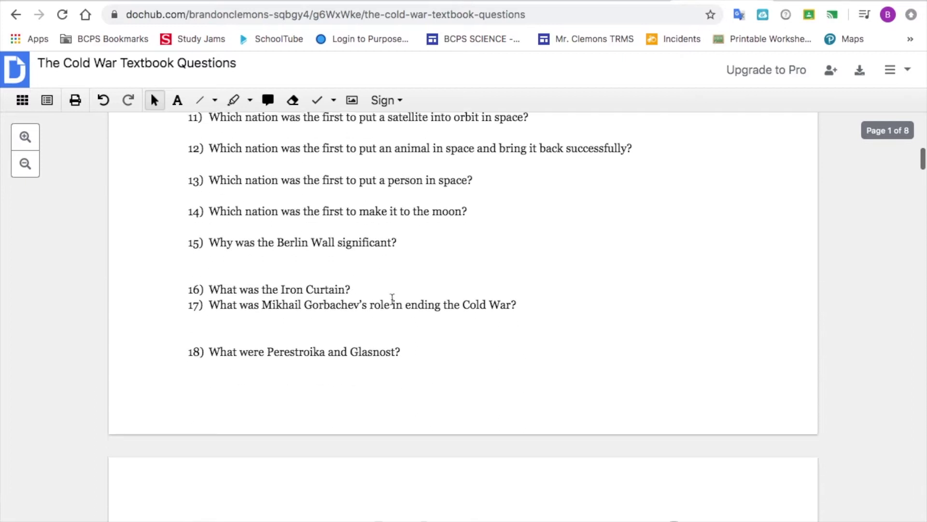
pyautogui.scroll(-20, 392, 298)
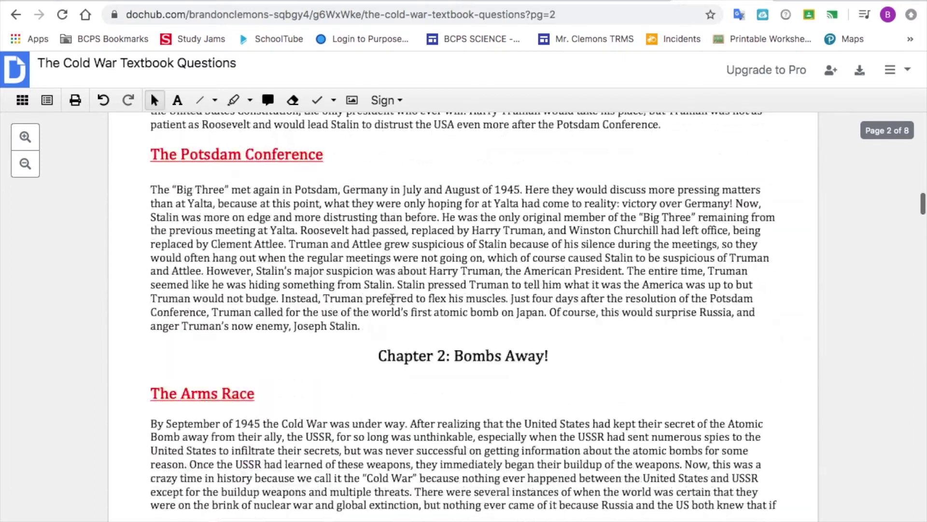
pyautogui.scroll(-20, 392, 302)
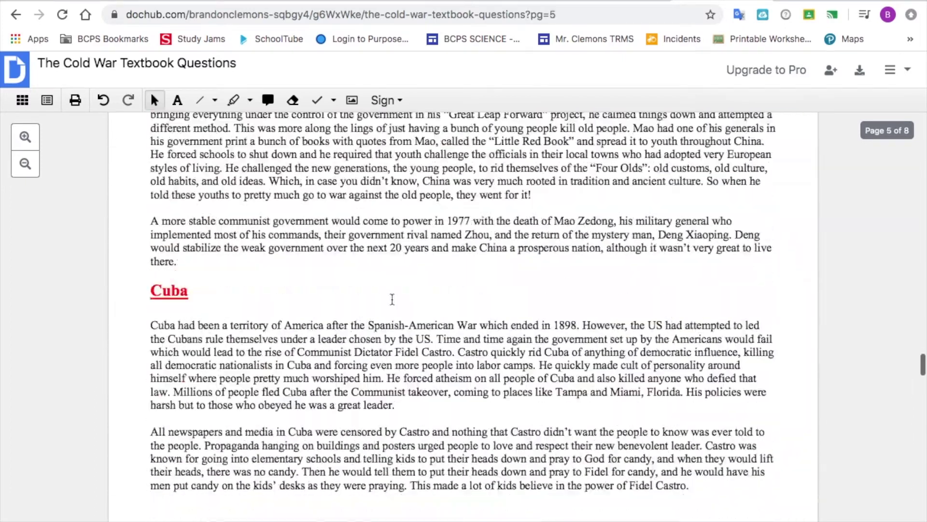
pyautogui.scroll(-10, 392, 299)
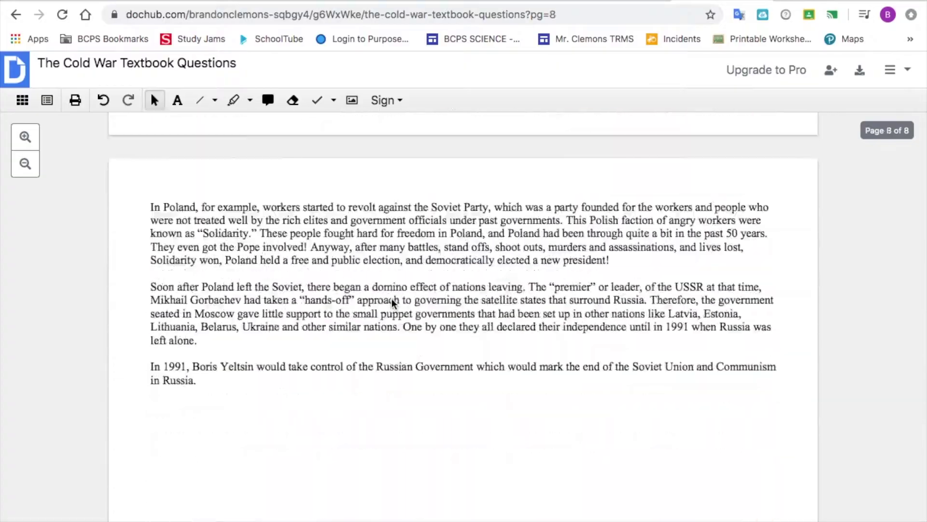
pyautogui.scroll(15, 392, 299)
pyautogui.scroll(-8, 392, 299)
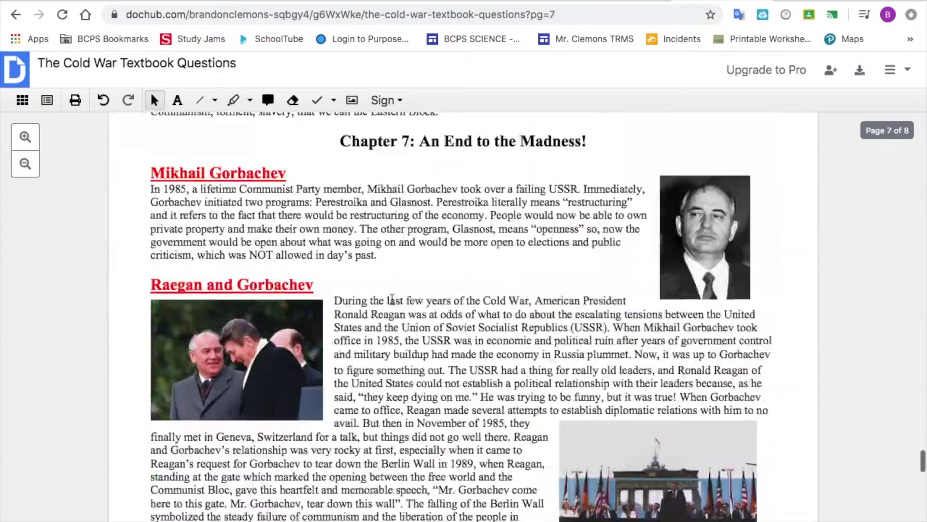
pyautogui.scroll(20, 393, 299)
pyautogui.scroll(20, 392, 299)
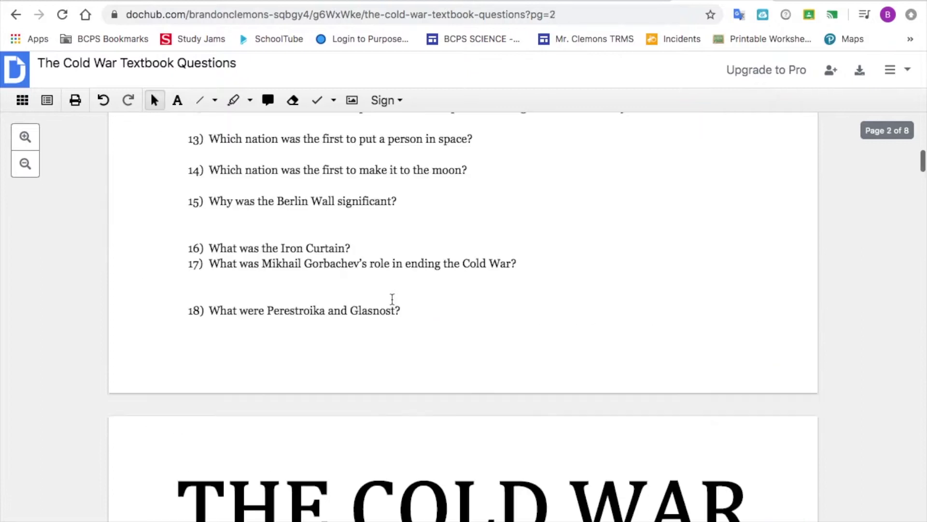
# - Append the 3-page Cold War Documents Questions.pdf from Google Drive after the last page
pyautogui.click(903, 76)
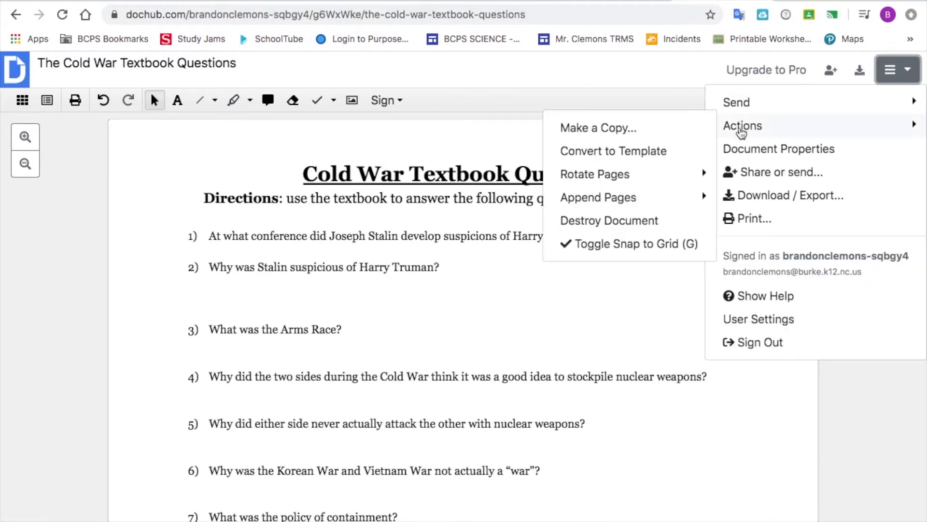
pyautogui.moveTo(620, 206)
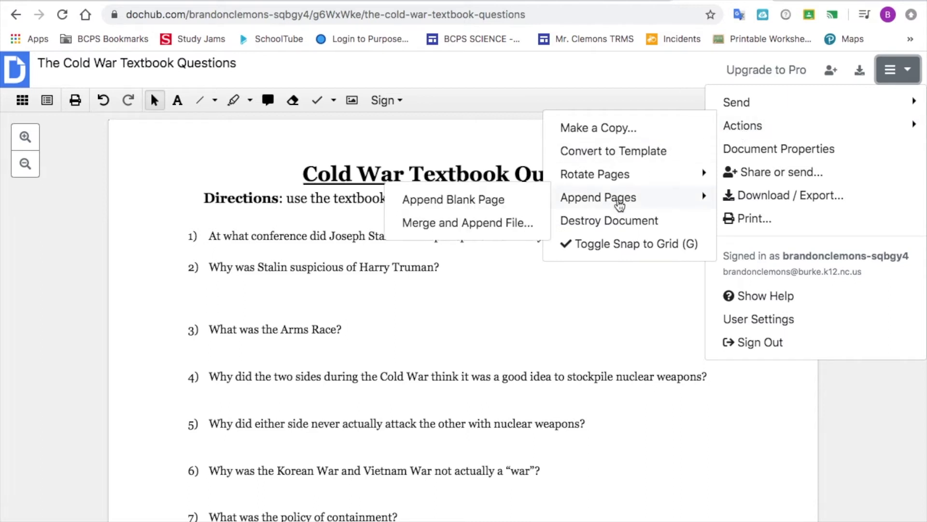
pyautogui.click(460, 225)
pyautogui.click(571, 227)
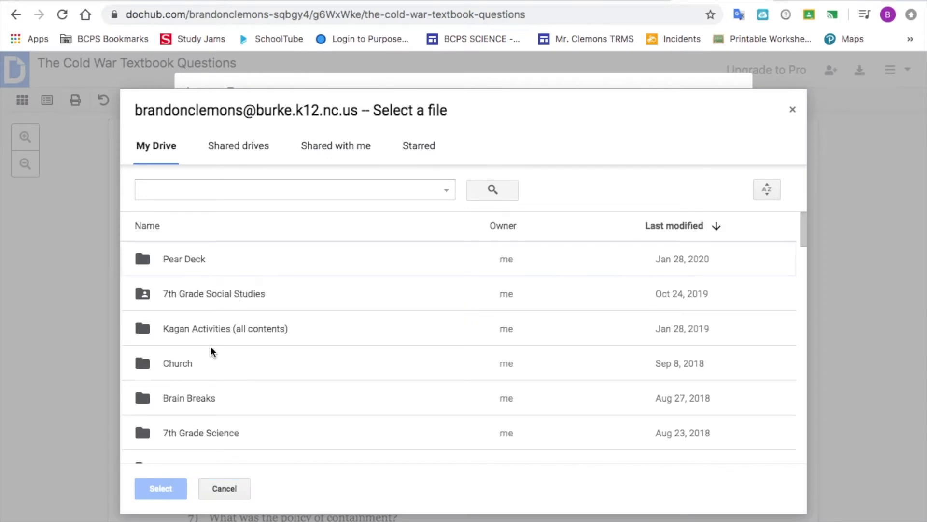
pyautogui.doubleClick(190, 295)
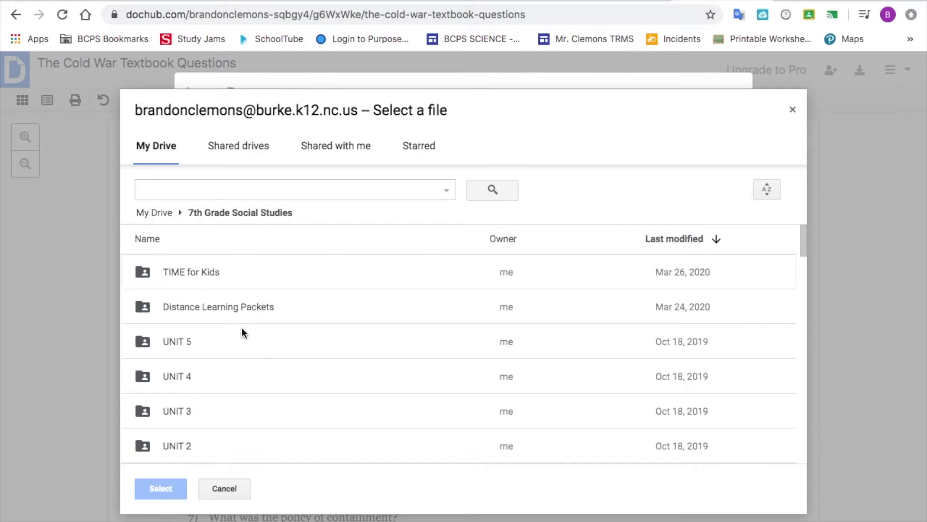
pyautogui.doubleClick(202, 339)
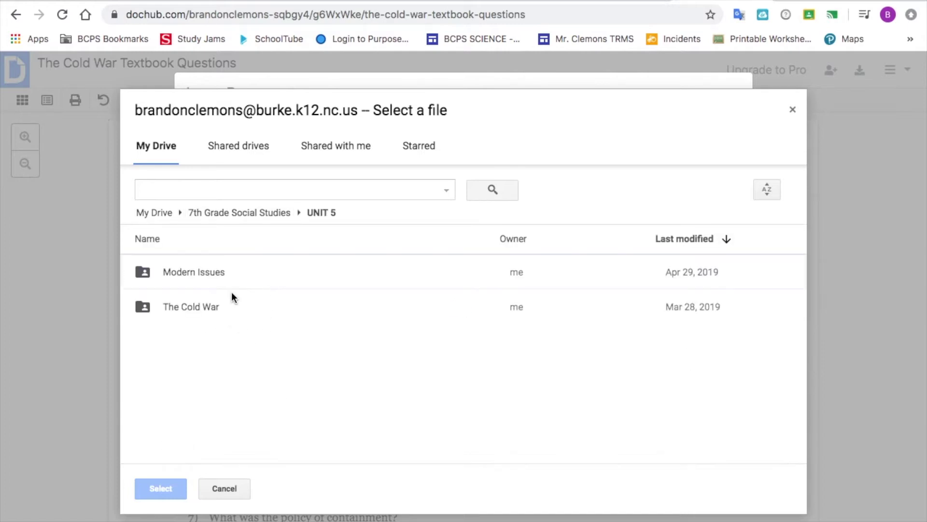
pyautogui.doubleClick(204, 306)
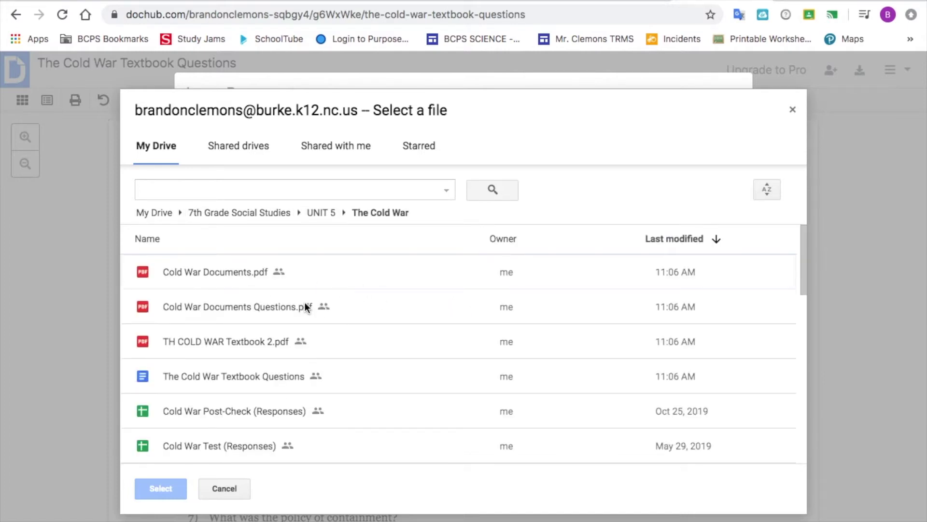
pyautogui.click(247, 307)
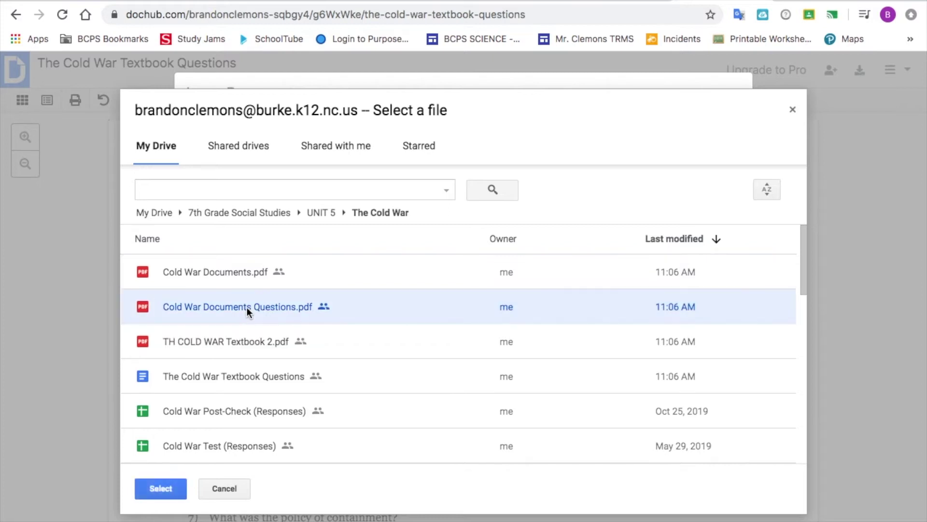
pyautogui.click(160, 489)
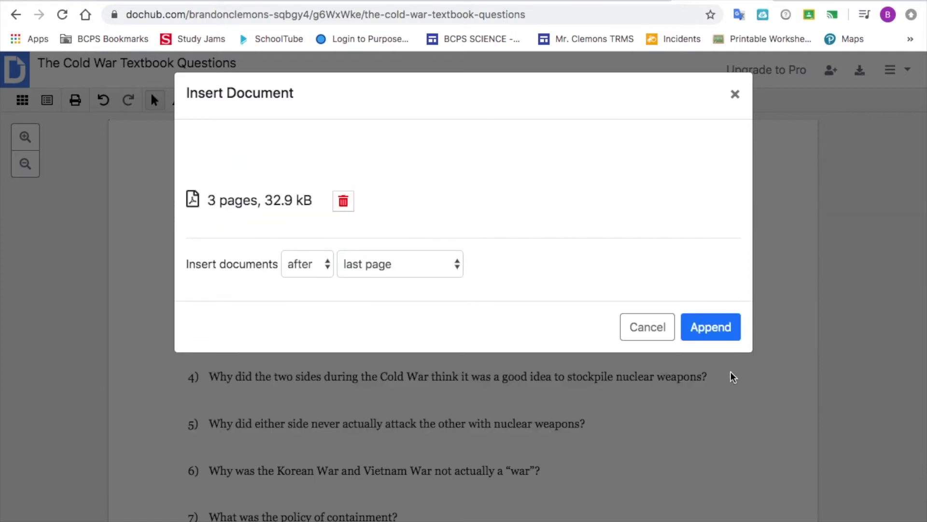
pyautogui.click(710, 326)
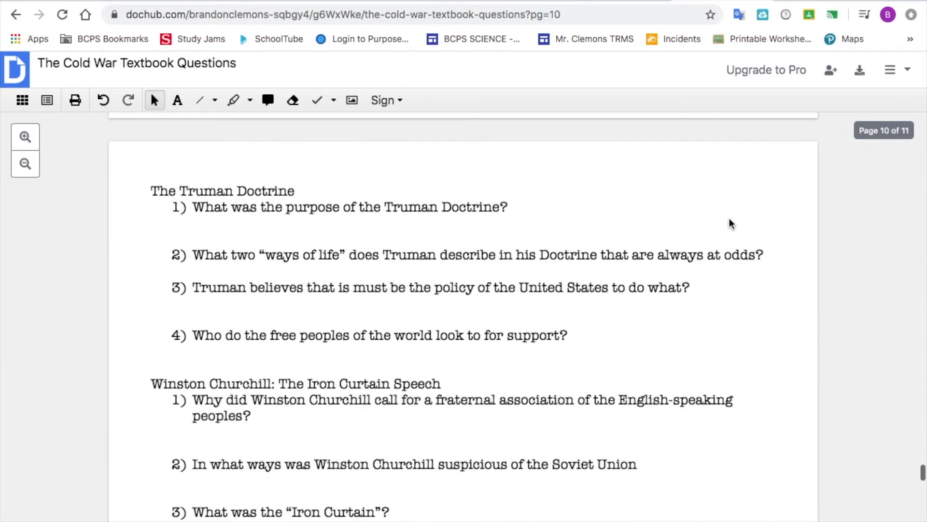
# - Append the 7-page Cold War Documents.pdf from Google Drive to the end, making 18 pages
pyautogui.click(897, 73)
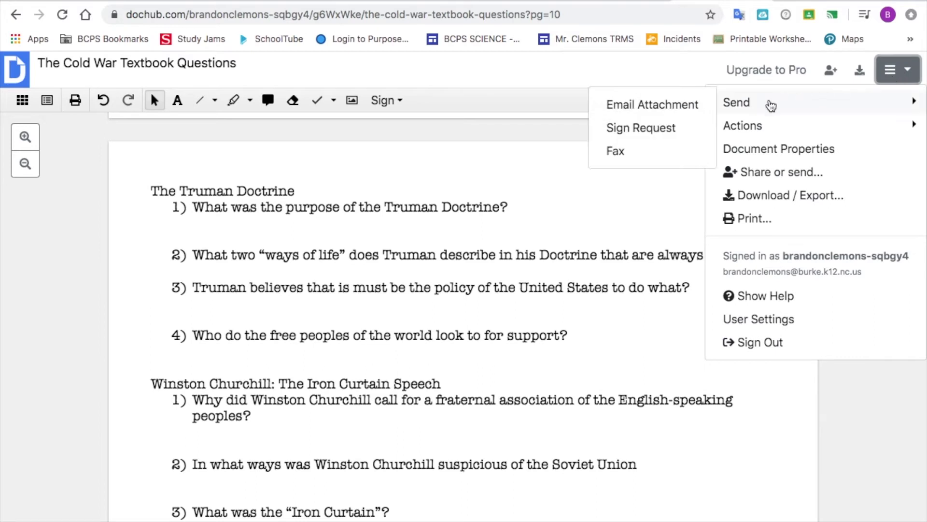
pyautogui.moveTo(739, 128)
pyautogui.moveTo(603, 200)
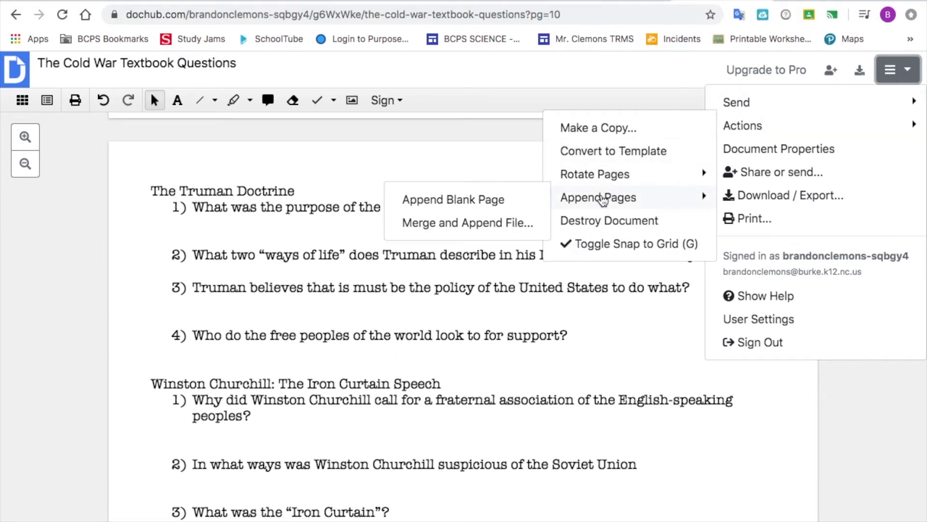
pyautogui.click(468, 224)
pyautogui.click(532, 227)
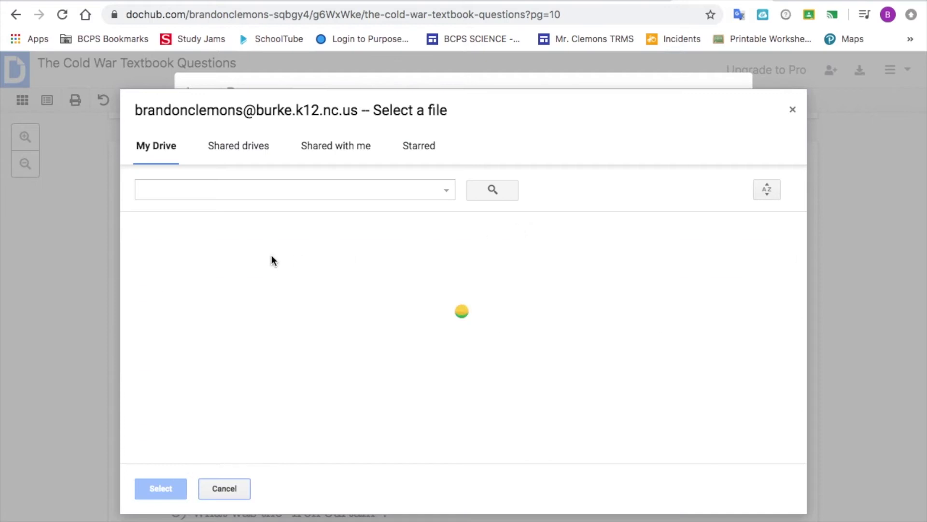
pyautogui.doubleClick(204, 296)
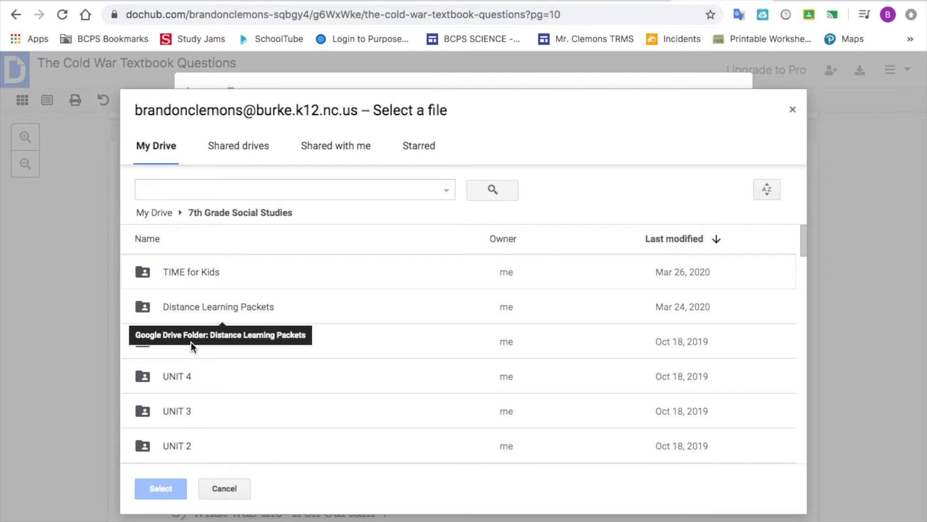
pyautogui.doubleClick(349, 342)
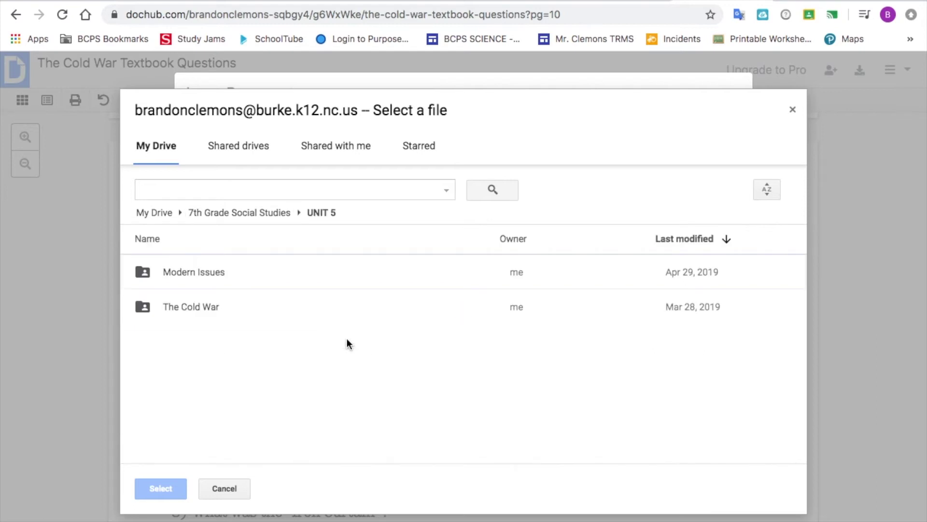
pyautogui.doubleClick(235, 307)
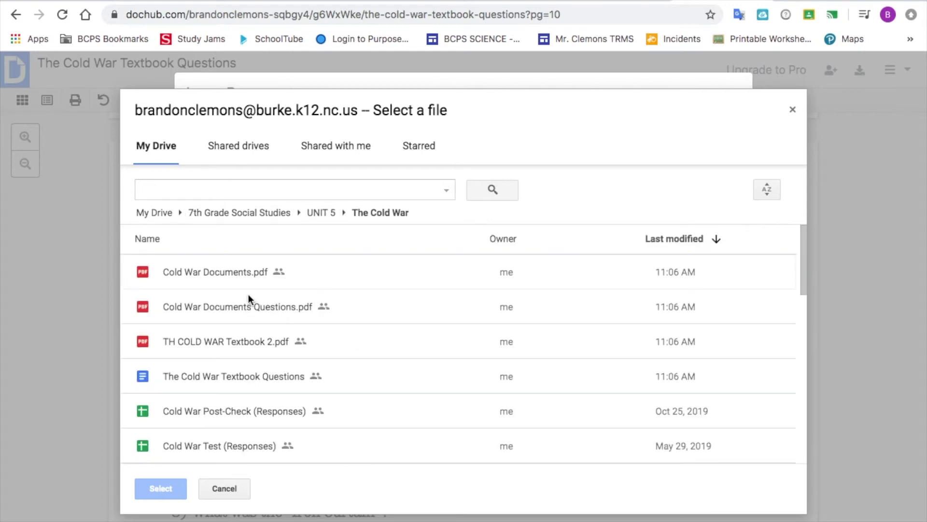
pyautogui.click(229, 278)
pyautogui.click(161, 493)
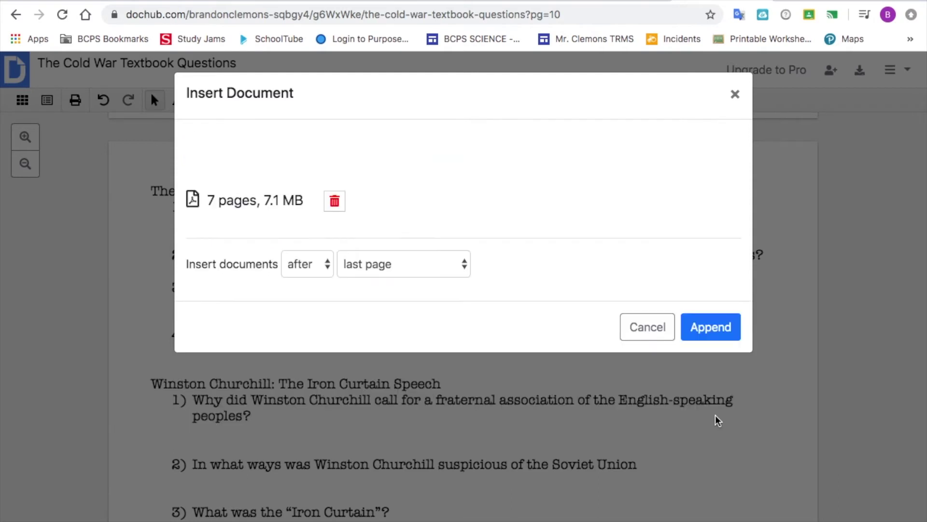
pyautogui.click(702, 333)
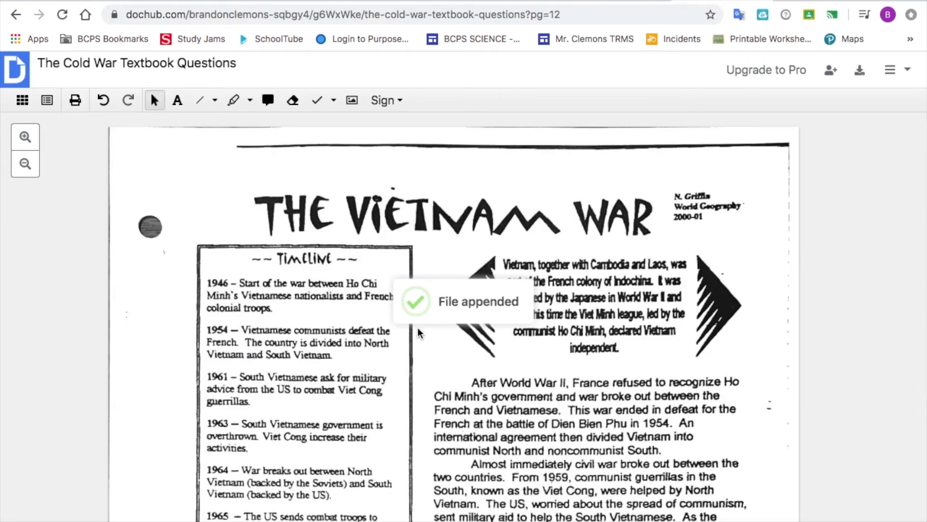
pyautogui.scroll(-5, 292, 362)
pyautogui.scroll(-20, 291, 362)
pyautogui.scroll(-15, 293, 367)
pyautogui.scroll(1, 292, 367)
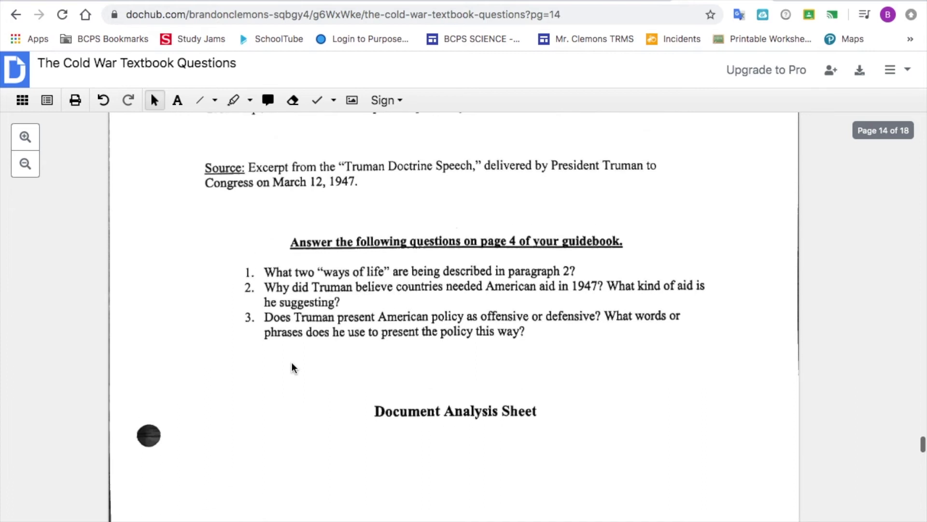
pyautogui.scroll(1, 309, 315)
pyautogui.scroll(2, 310, 314)
pyautogui.scroll(-1, 309, 314)
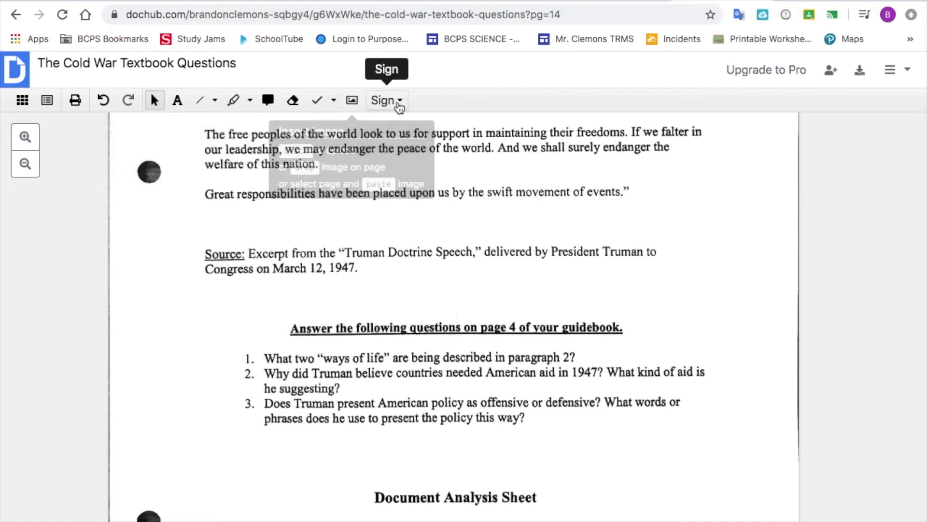
# - Draw a rectangle over the guidebook questions on page 14
pyautogui.click(250, 100)
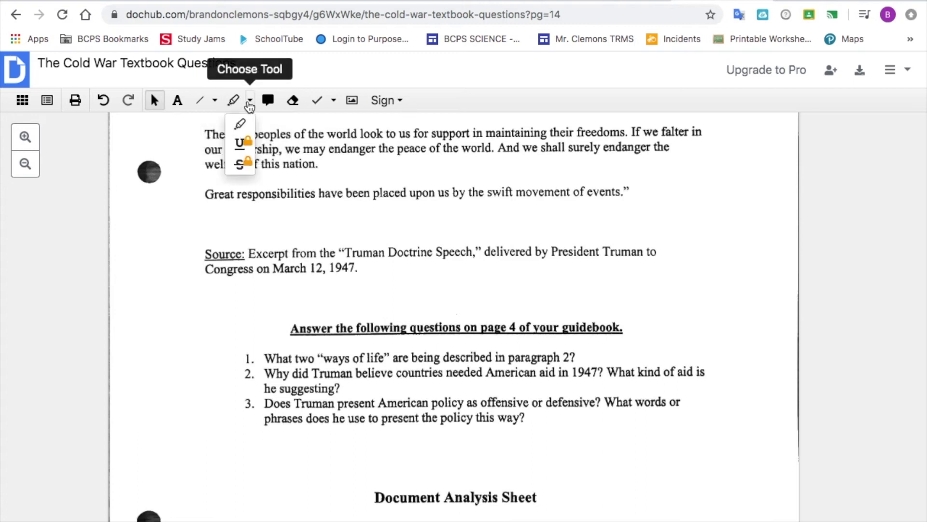
pyautogui.click(213, 100)
pyautogui.click(202, 143)
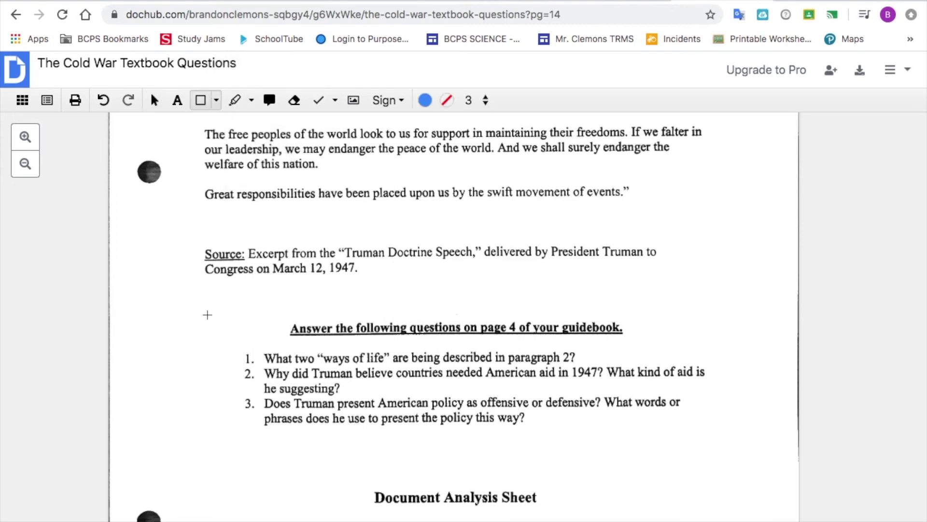
pyautogui.moveTo(338, 347); pyautogui.dragTo(735, 511)
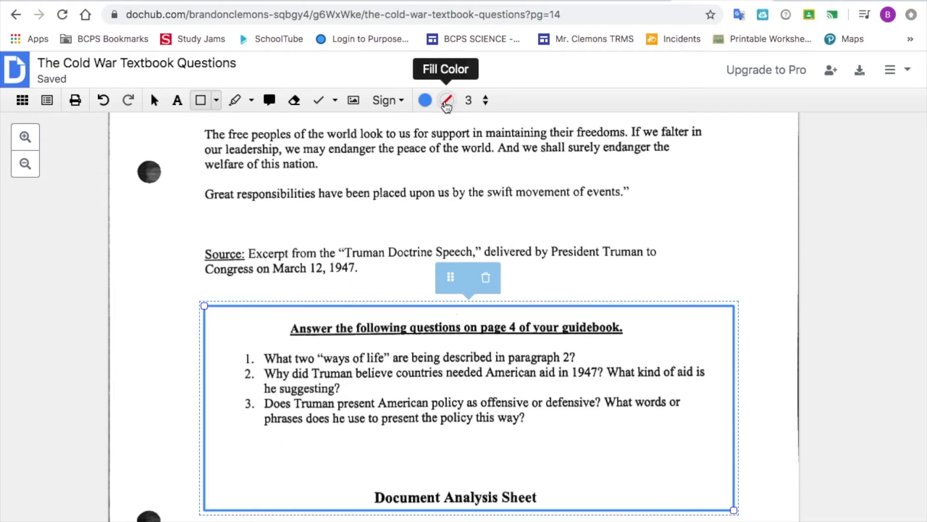
# - Make the rectangle's fill and border colour white
pyautogui.click(447, 102)
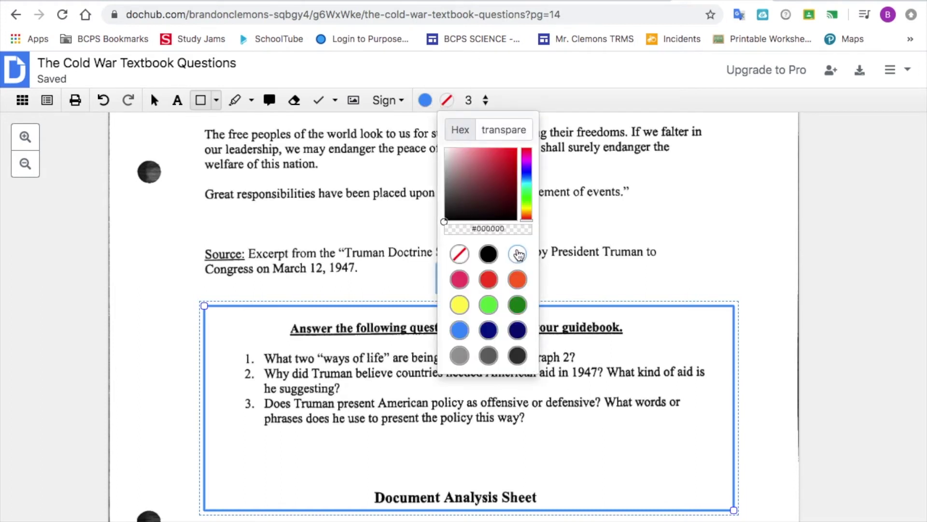
pyautogui.click(518, 254)
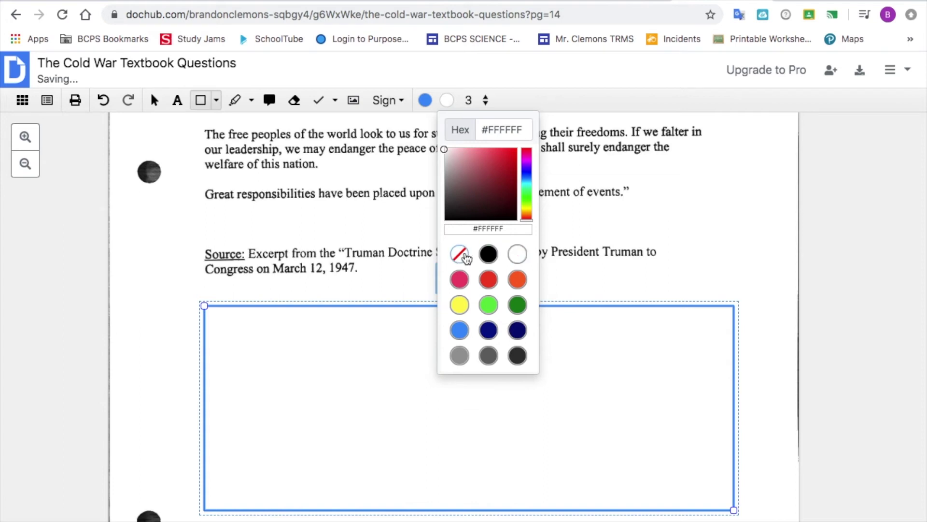
pyautogui.click(425, 100)
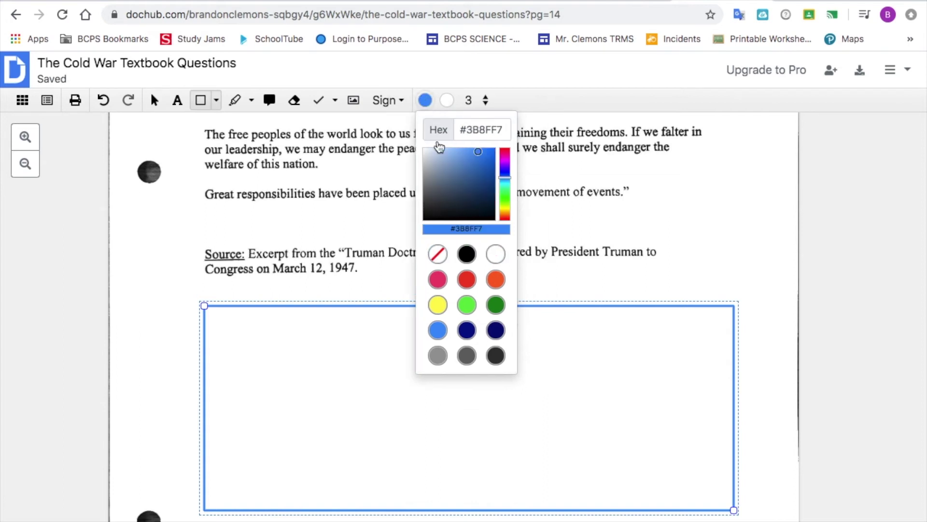
pyautogui.click(496, 253)
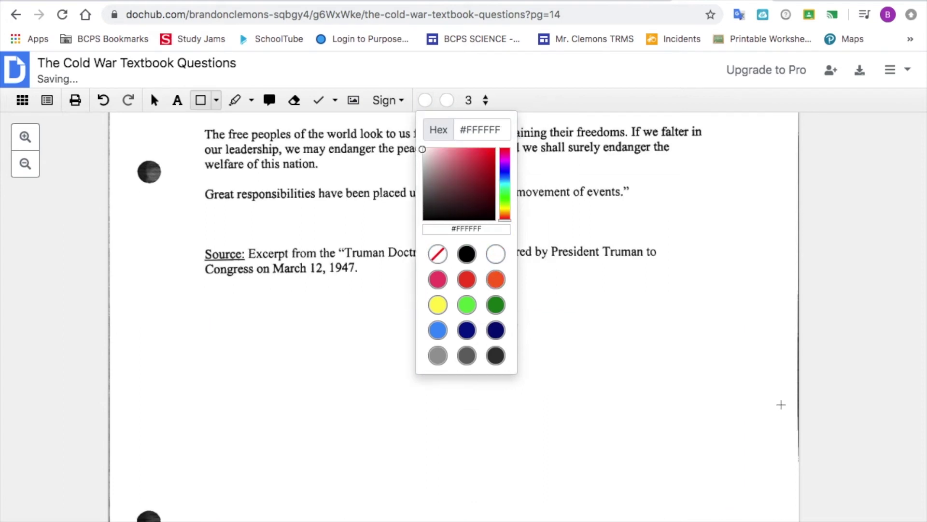
pyautogui.click(857, 237)
# - Scroll past the Kennan containment reading to the Yalta questions on page 16
pyautogui.scroll(-2, 638, 208)
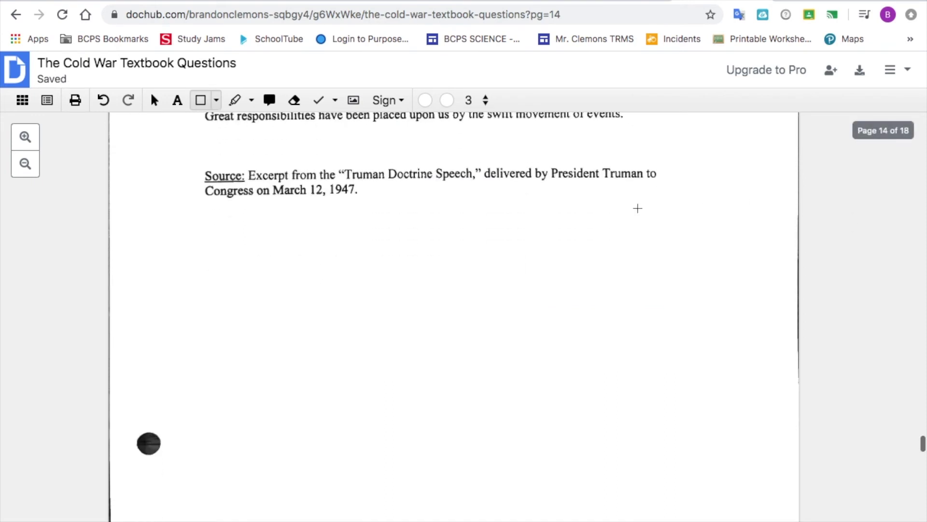
pyautogui.scroll(2, 371, 159)
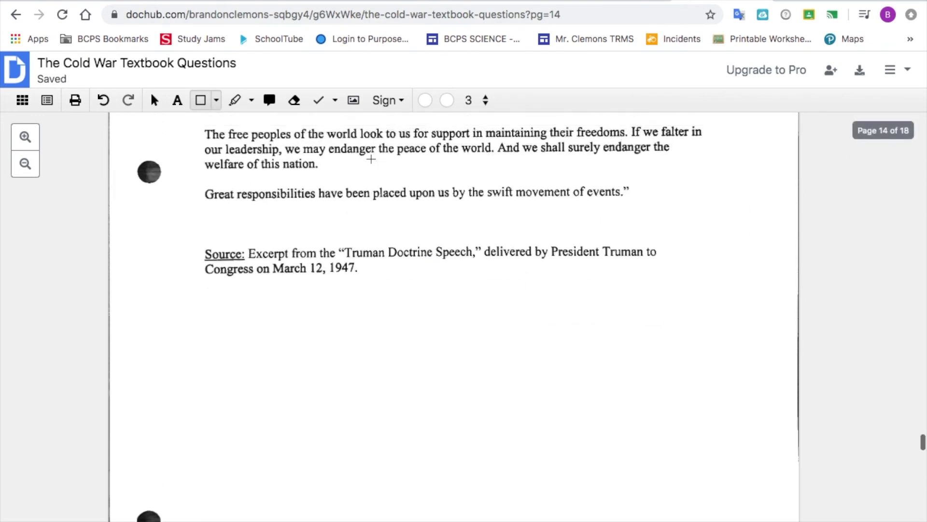
pyautogui.scroll(-10, 371, 159)
pyautogui.scroll(-15, 371, 159)
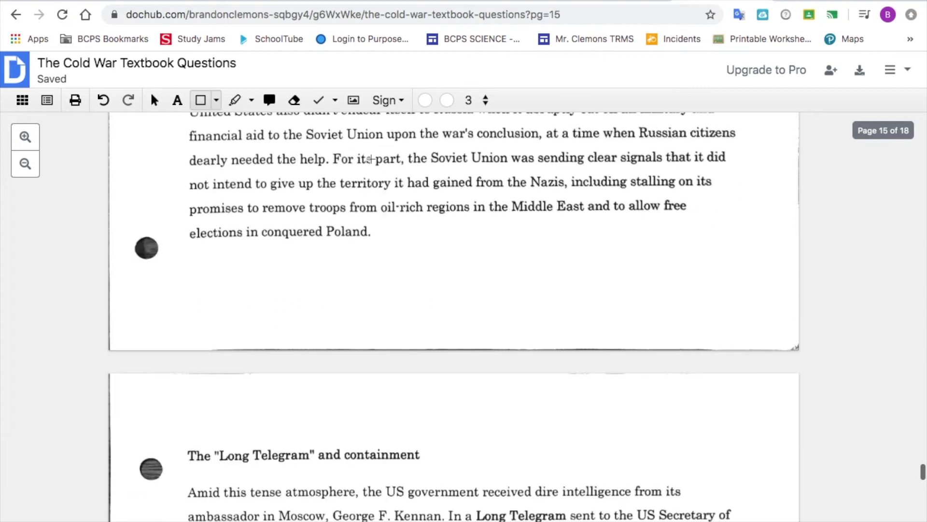
pyautogui.scroll(-4, 371, 159)
pyautogui.scroll(2, 371, 159)
pyautogui.scroll(-1, 371, 159)
pyautogui.scroll(2, 370, 159)
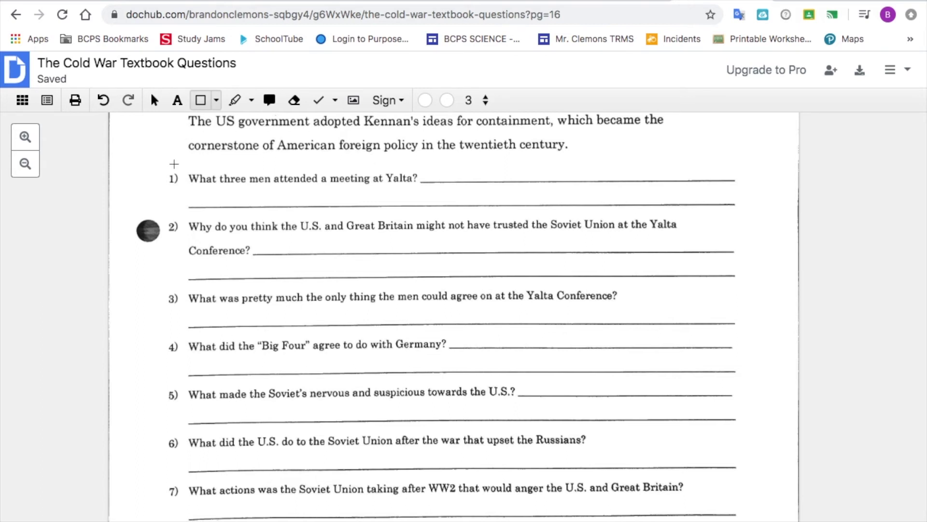
# - Cover the Yalta questions on page 16 with a white rectangle
pyautogui.moveTo(218, 225); pyautogui.dragTo(761, 505)
pyautogui.scroll(1, 734, 368)
pyautogui.scroll(-10, 863, 240)
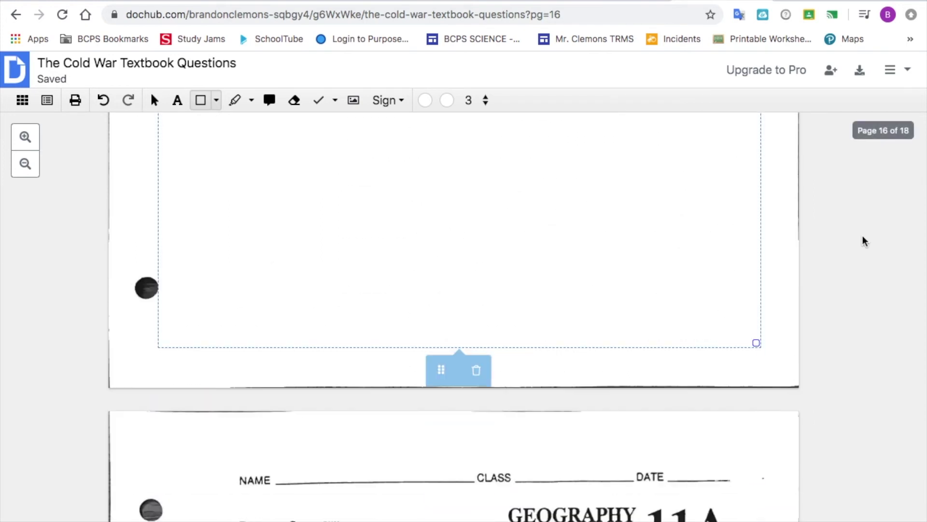
pyautogui.scroll(-15, 863, 240)
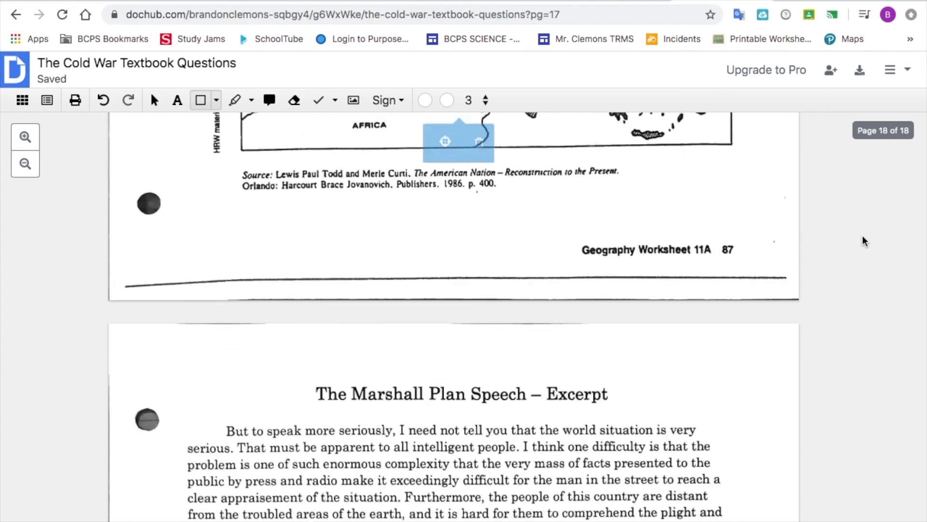
pyautogui.scroll(-9, 862, 236)
pyautogui.scroll(8, 863, 236)
pyautogui.scroll(20, 862, 237)
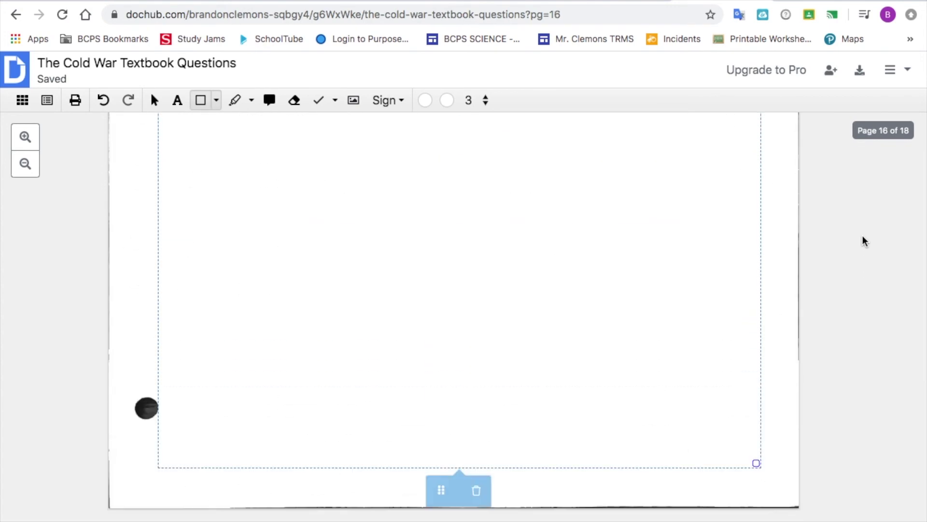
pyautogui.scroll(-10, 863, 235)
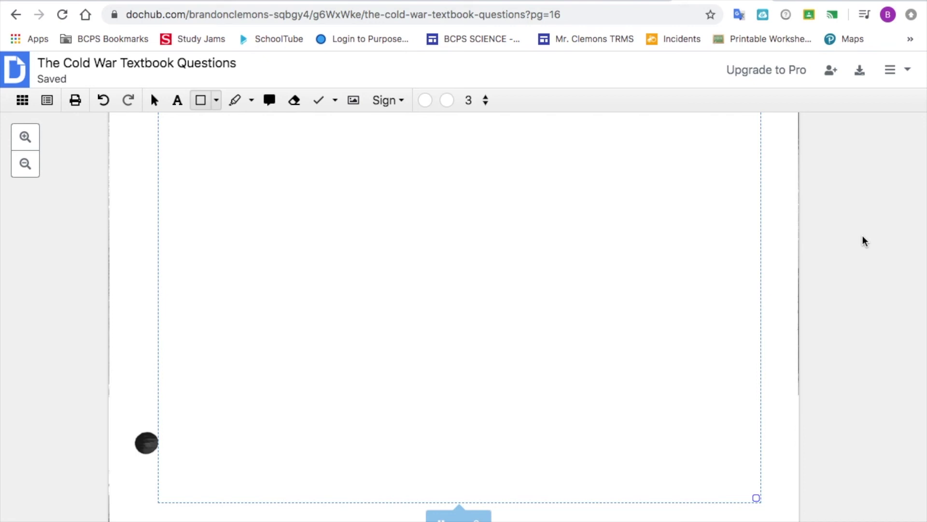
# - Scroll back up to page 13, Churchill's Iron Curtain Speech
pyautogui.scroll(10, 863, 236)
pyautogui.scroll(20, 863, 236)
pyautogui.scroll(20, 863, 241)
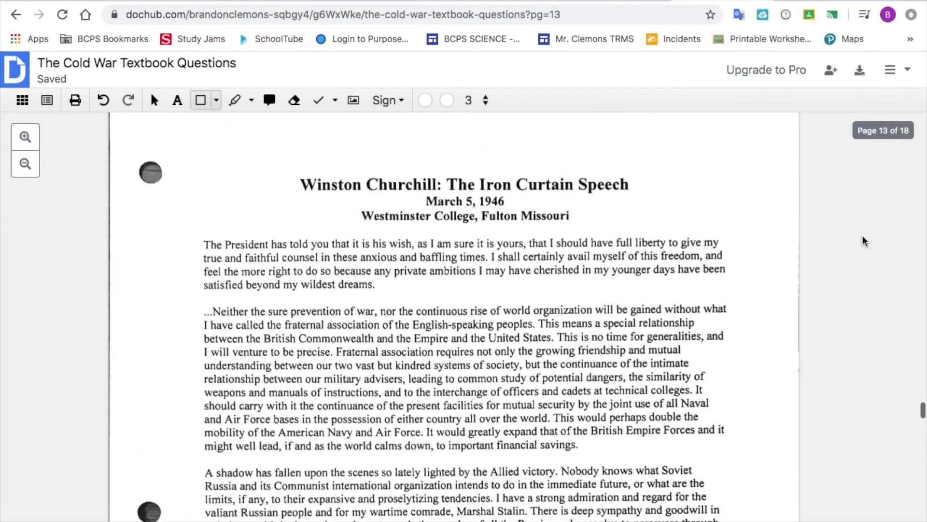
pyautogui.scroll(3, 863, 236)
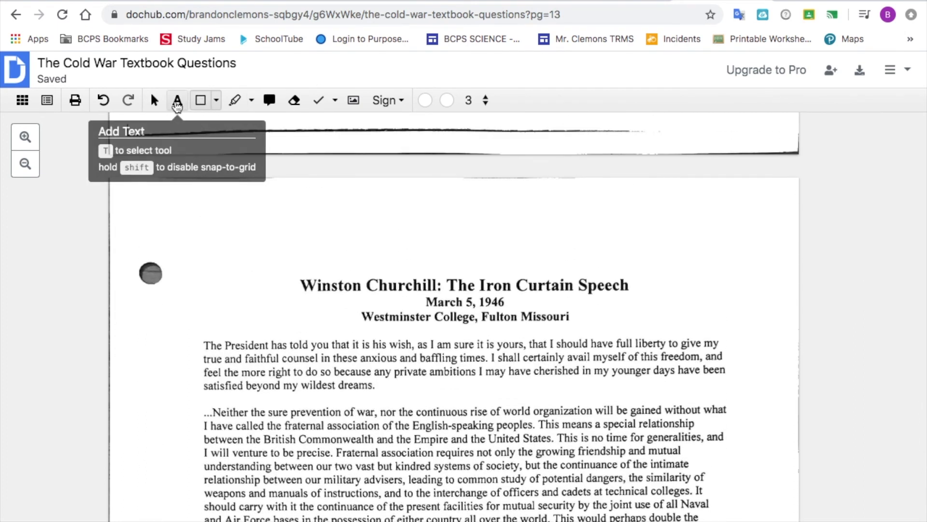
# - Add a text box above the Churchill title reading 'Use this tool to add extra instruction or directions anywhere on the page'
pyautogui.click(178, 101)
pyautogui.moveTo(254, 198); pyautogui.dragTo(696, 261)
pyautogui.write('Use t')
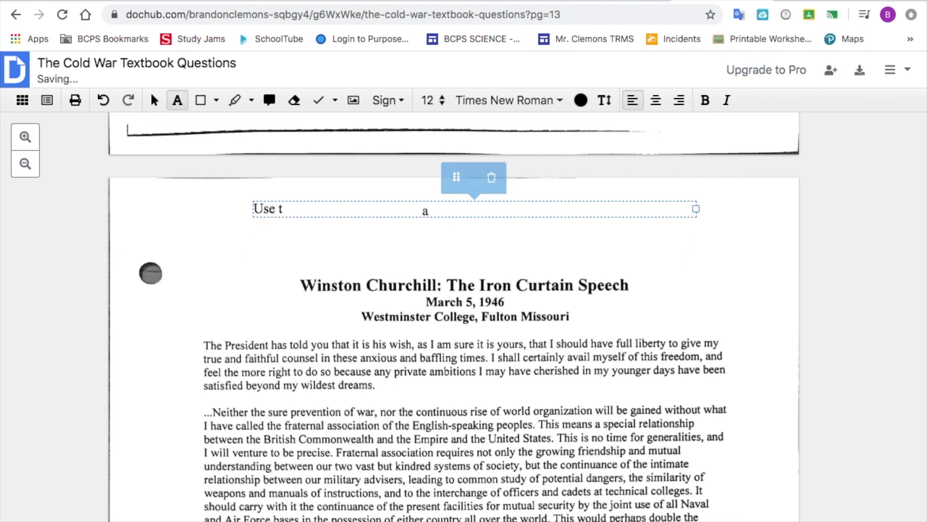
pyautogui.write('his tool to add extra instruction ')
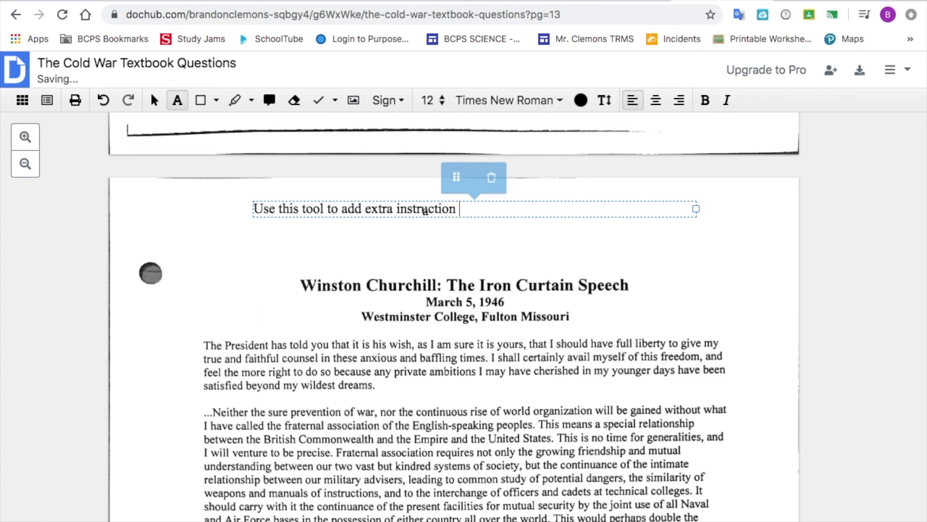
pyautogui.write(' or directions anywhere on the page!!')
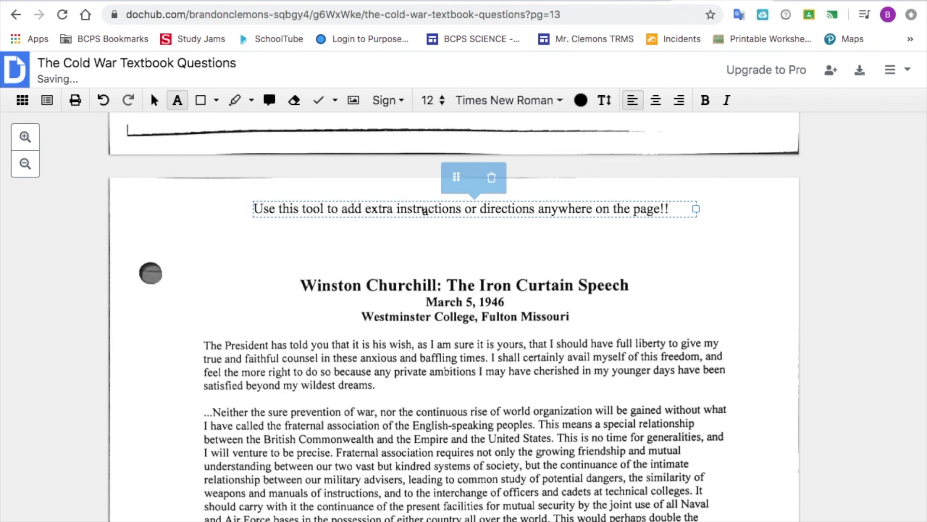
# - Delete that instruction text box and scroll up to page 9's Cold War notes guide
pyautogui.click(492, 177)
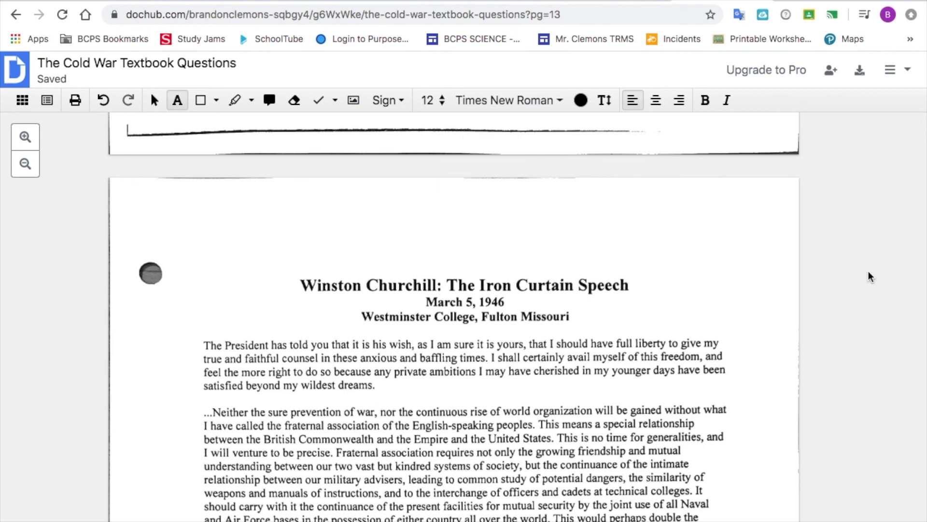
pyautogui.scroll(20, 869, 272)
pyautogui.scroll(20, 869, 277)
pyautogui.scroll(3, 869, 277)
pyautogui.scroll(-3, 868, 277)
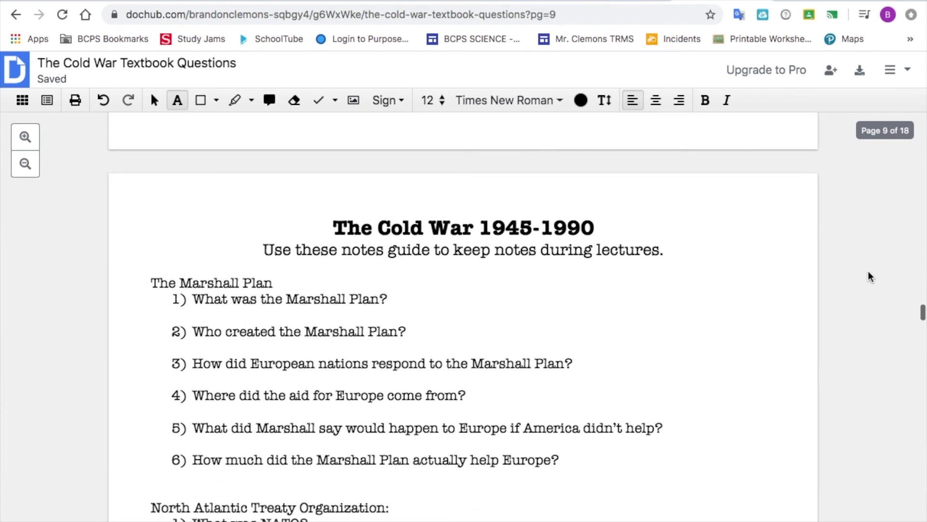